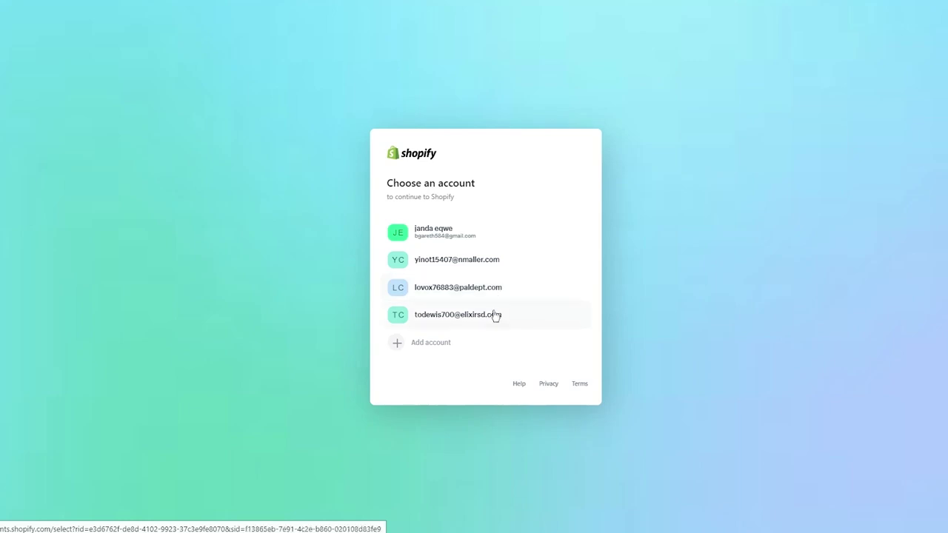
Sign in with the last saved account and open the dialog for adding a new layout in the Dawn theme's code
click(497, 315)
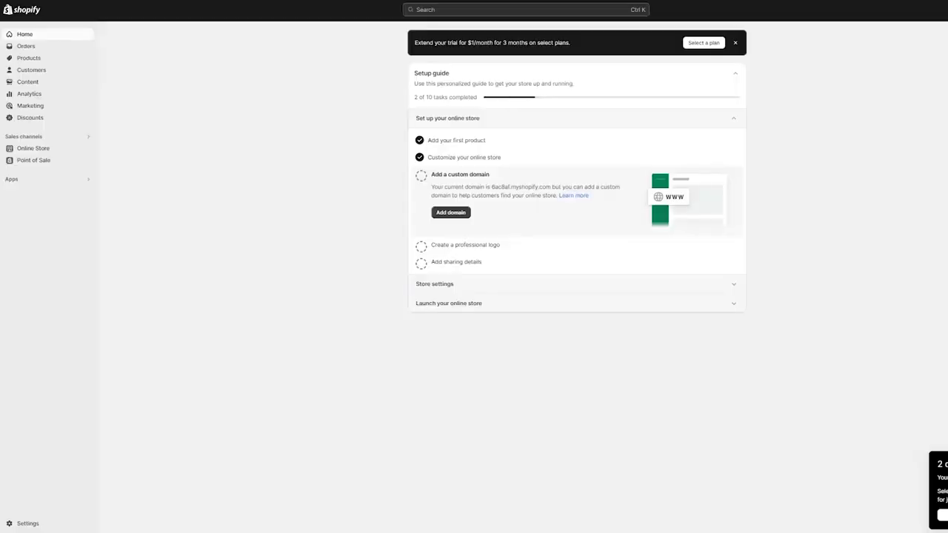
click(50, 152)
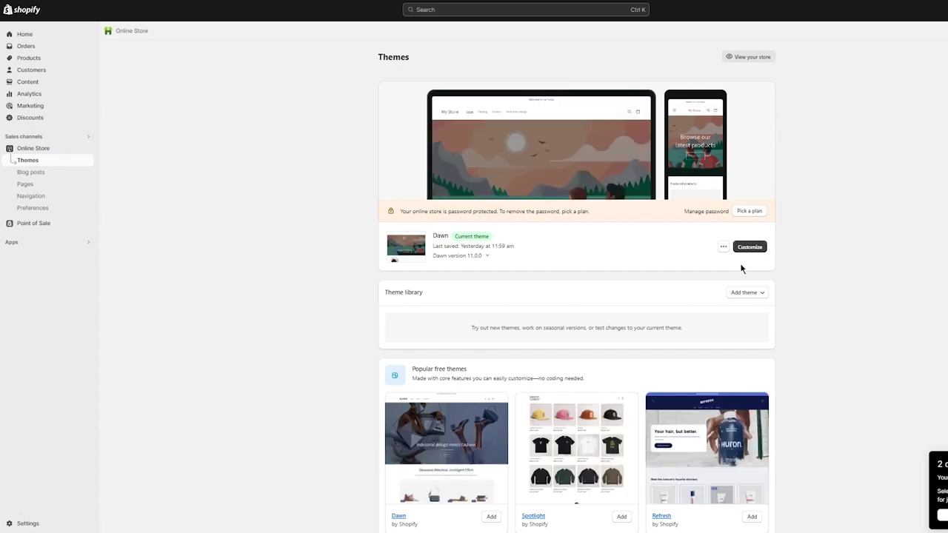
click(724, 247)
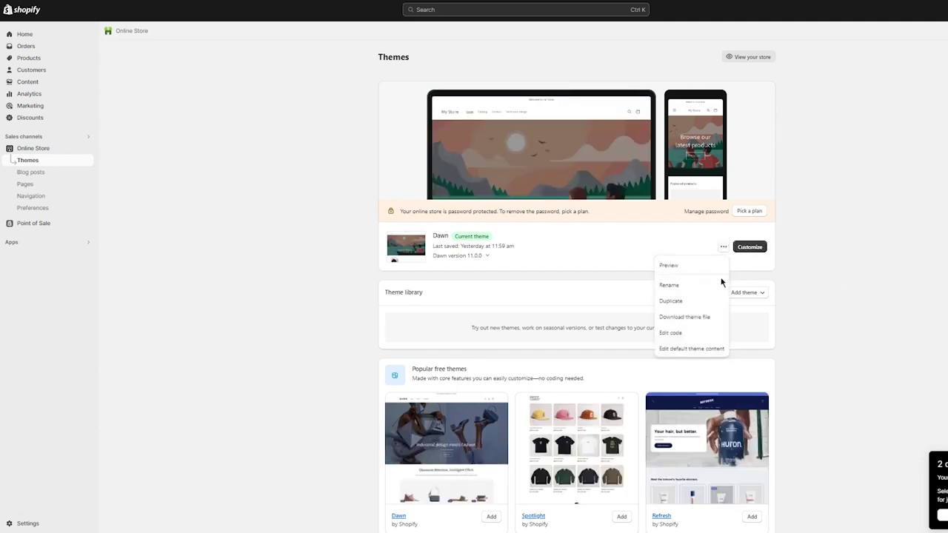
click(671, 334)
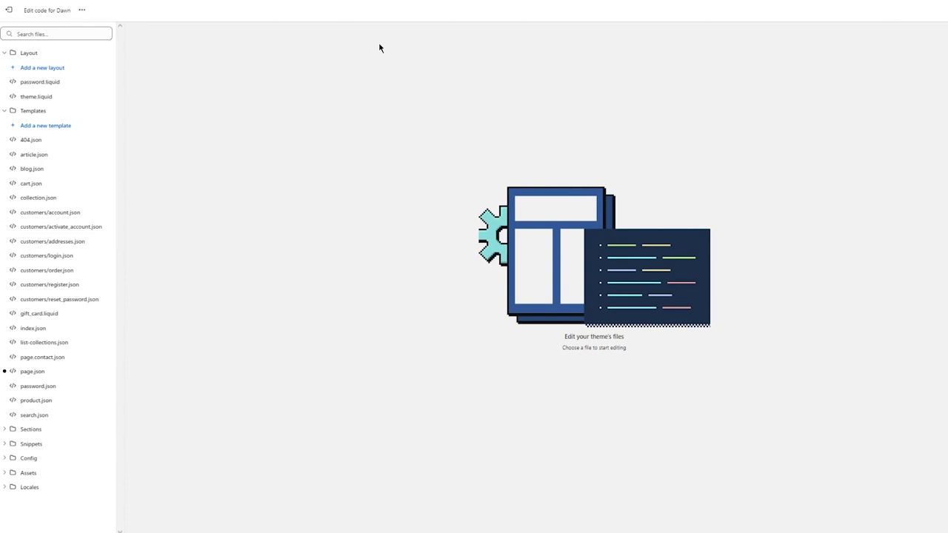
click(22, 68)
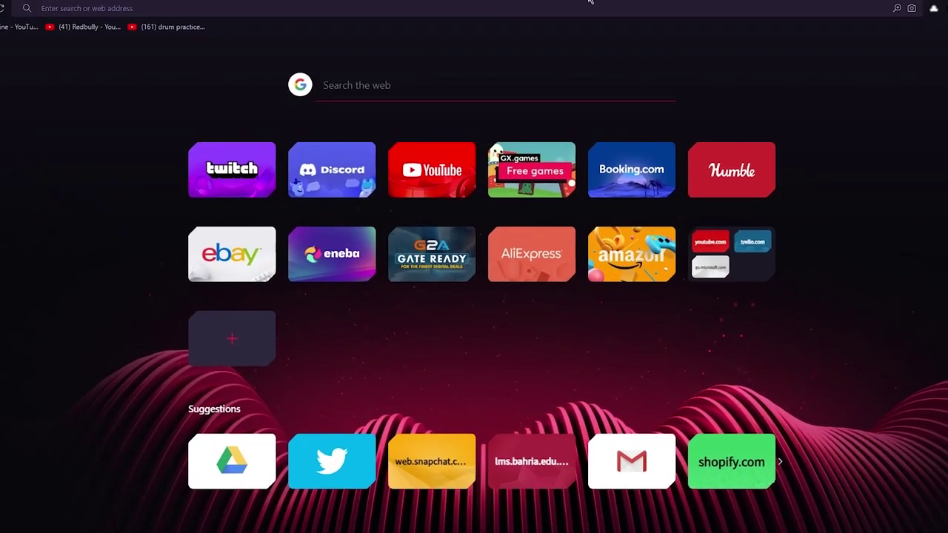
Search the web for "shopify header code" from a new browser page
text(shop)
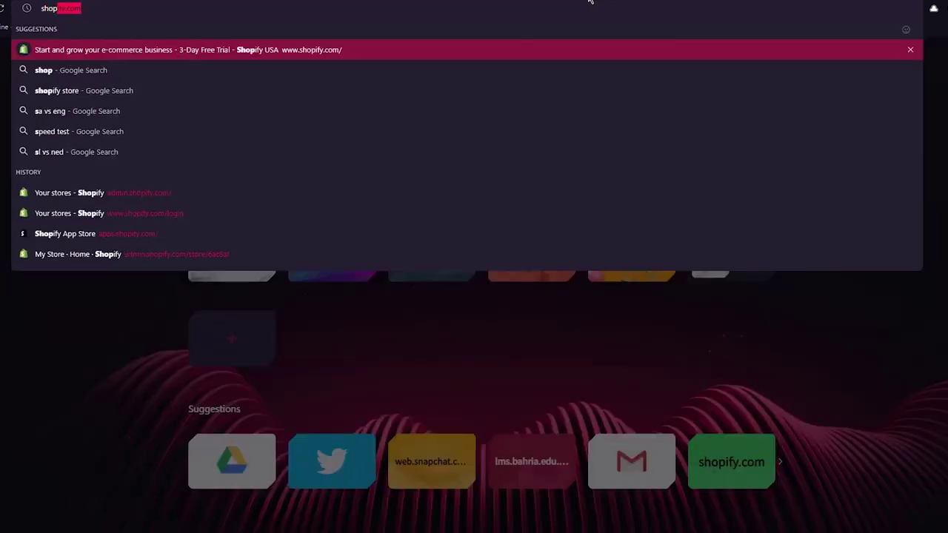
text(ify header code)
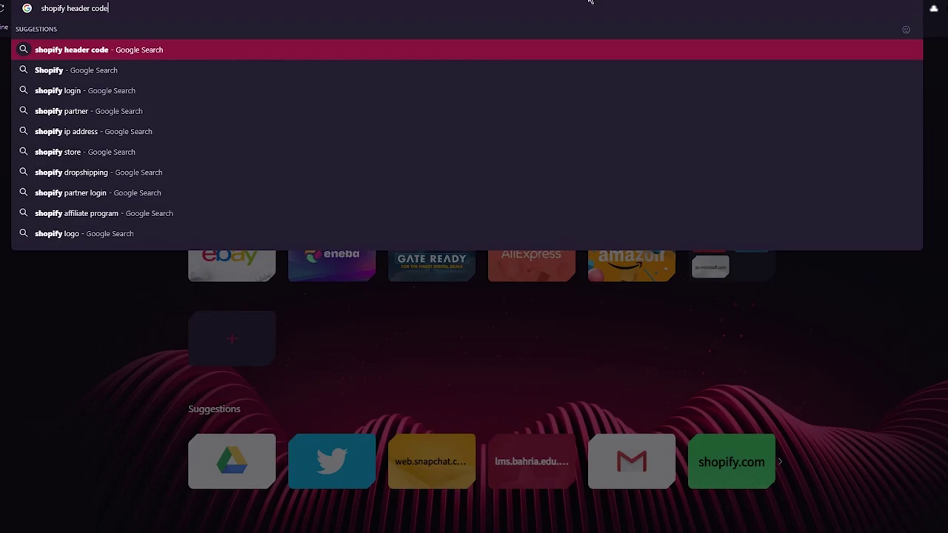
key(Return)
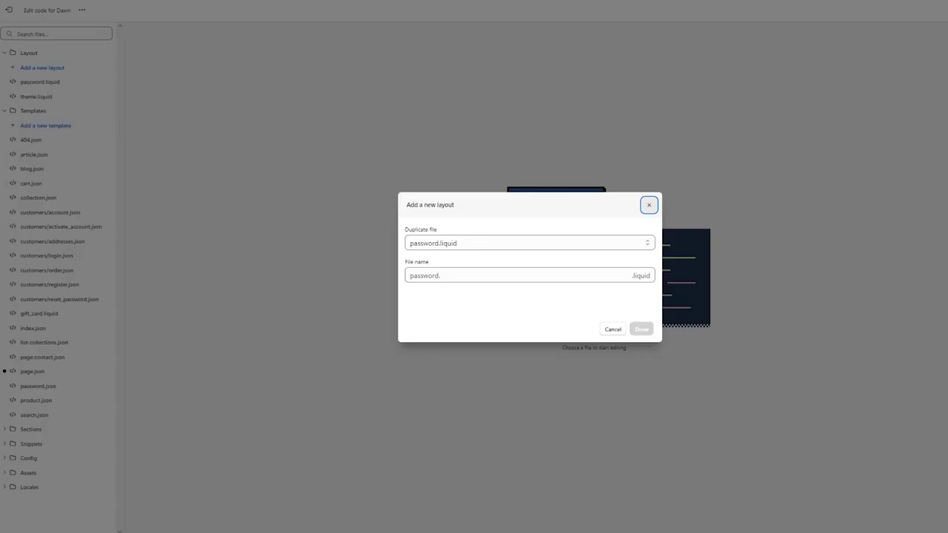
Create the layout file password.the.liquid as a duplicate of password.liquid
click(564, 275)
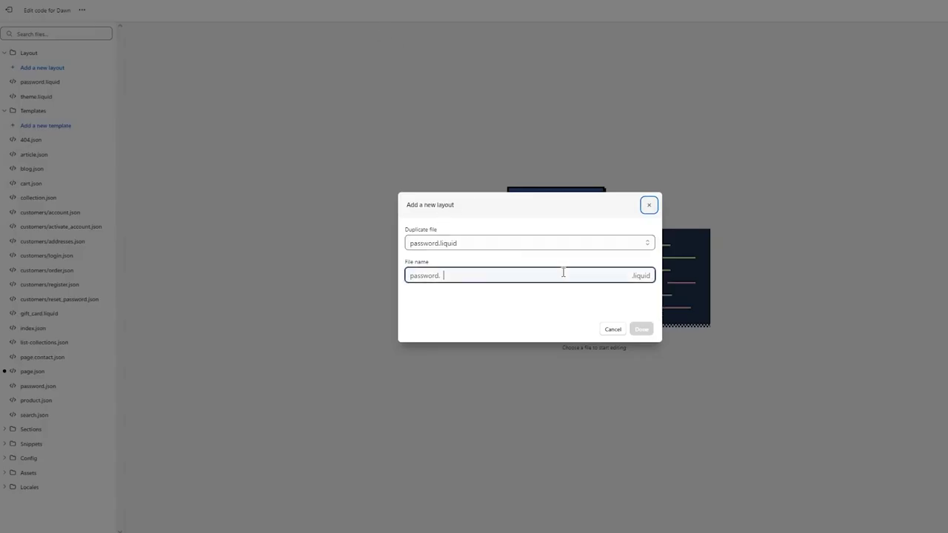
click(646, 330)
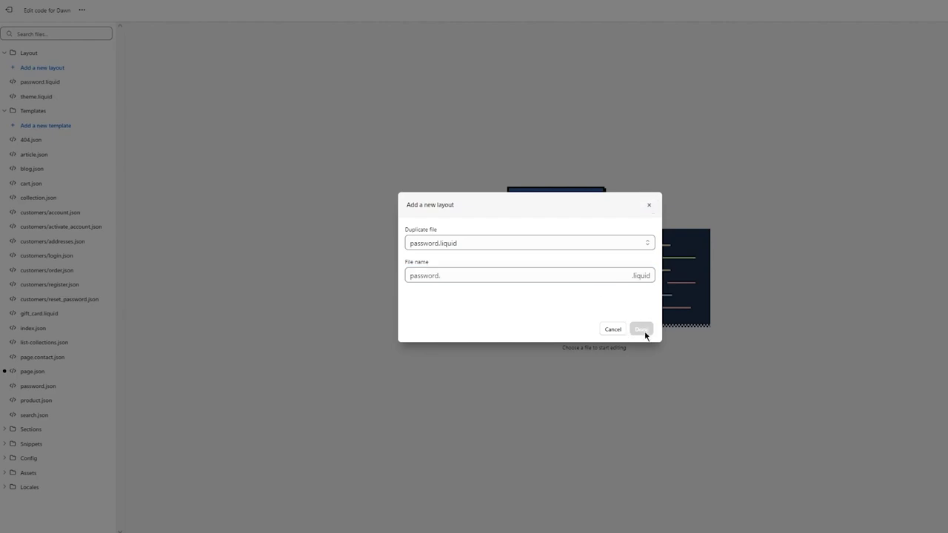
click(525, 245)
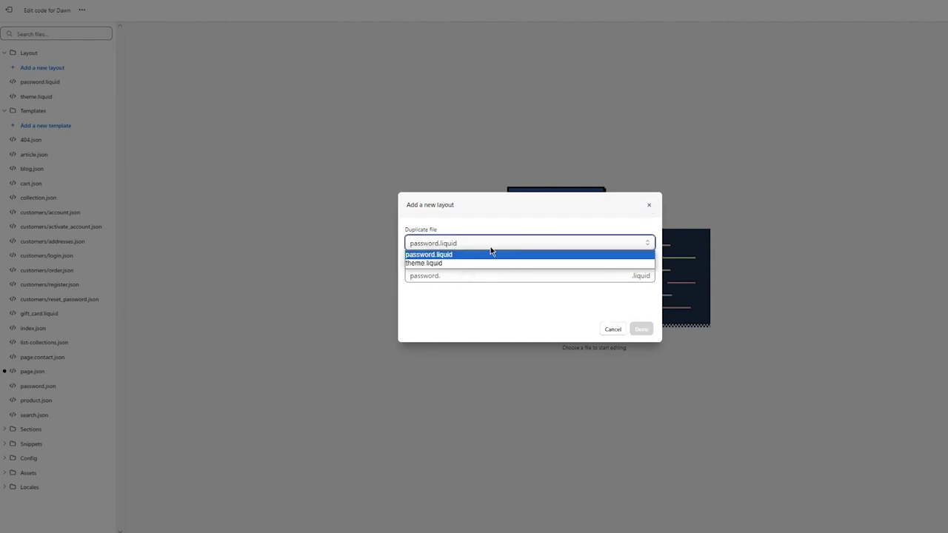
click(509, 275)
text(the)
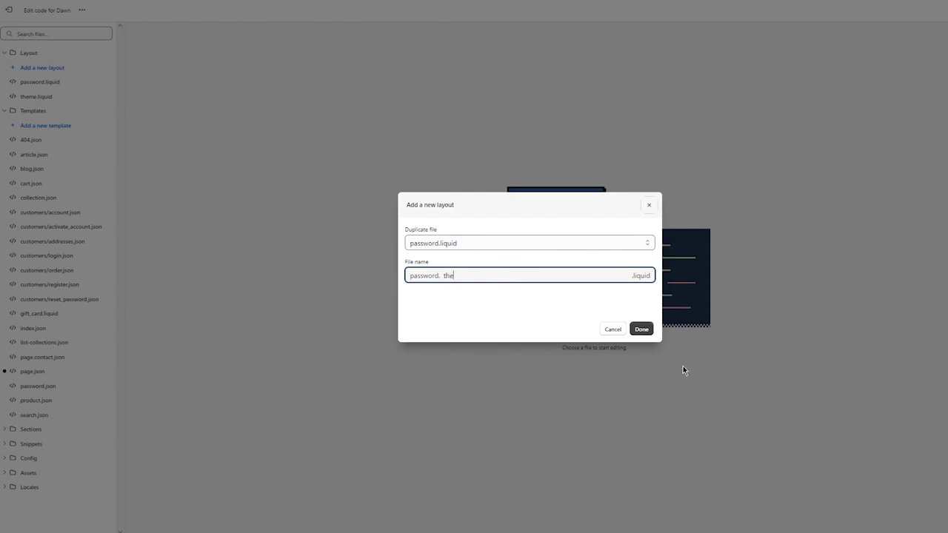
click(641, 330)
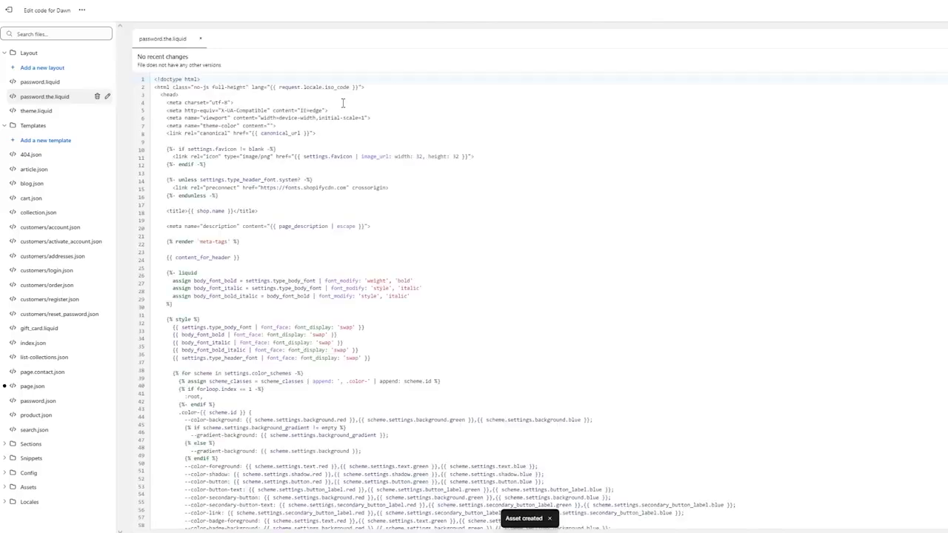
Look through the code of the new password.the.liquid layout and leave the code editor
scroll(332, 127, down, 5)
scroll(333, 127, down, 3)
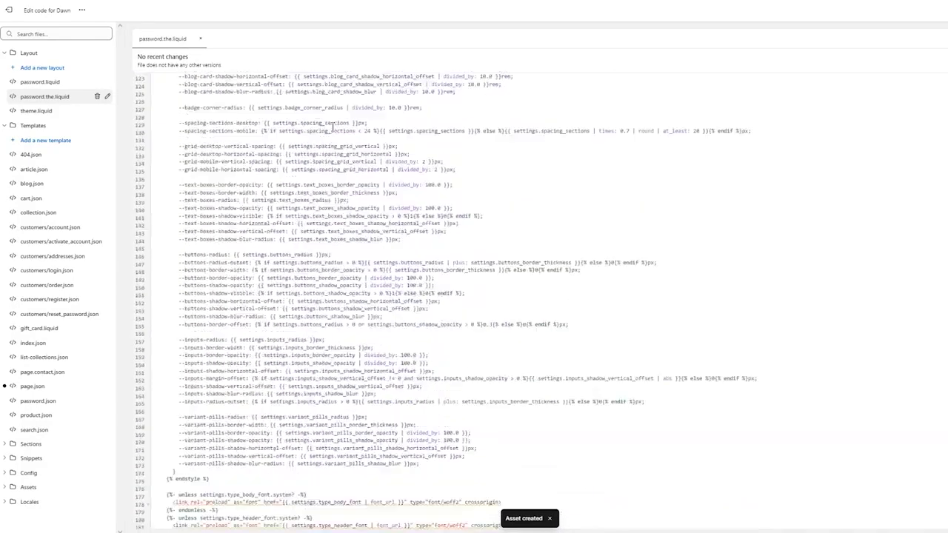
scroll(329, 122, up, 9)
click(177, 2)
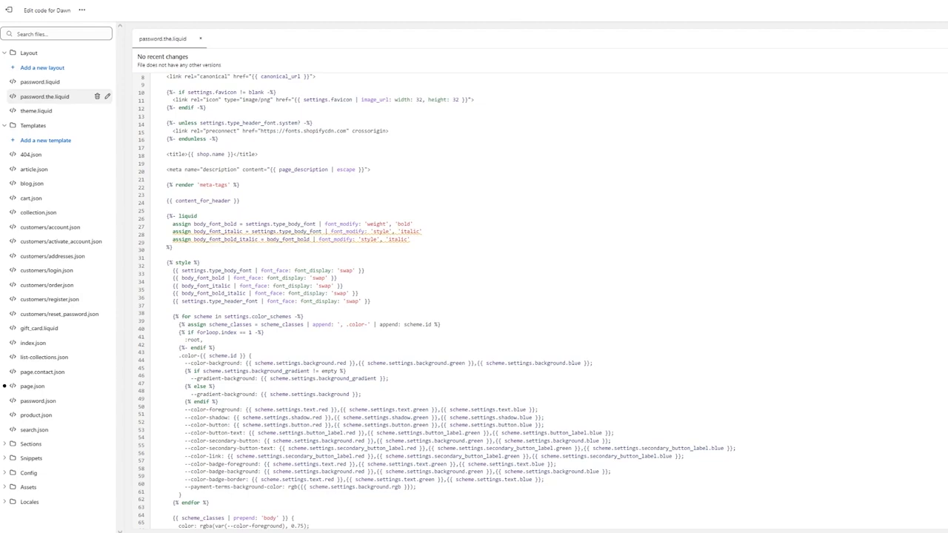
click(10, 9)
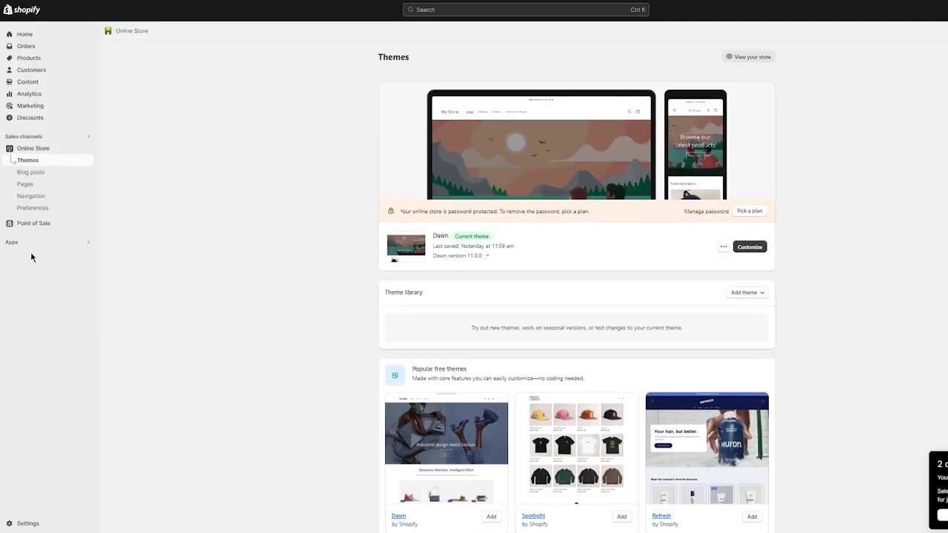
Open the Shopify App Store from the store's list of recommended apps
click(40, 250)
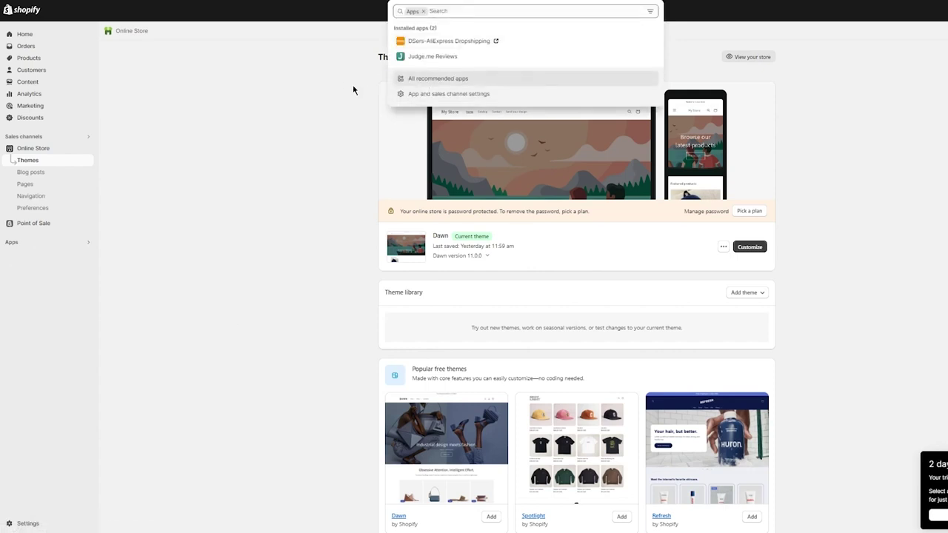
click(431, 80)
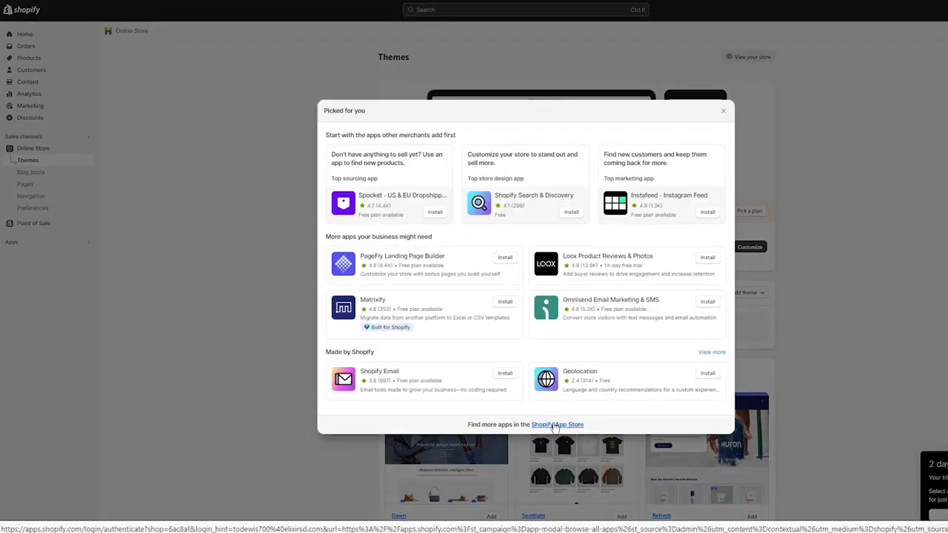
click(554, 425)
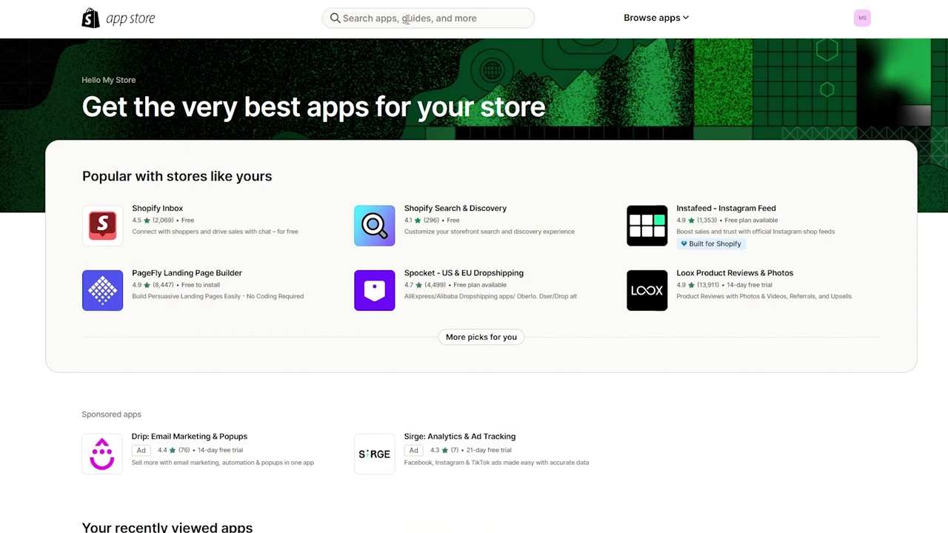
Search the app store for "gem" and install GemPages Landing Page Builder on the store
click(407, 20)
text(ge)
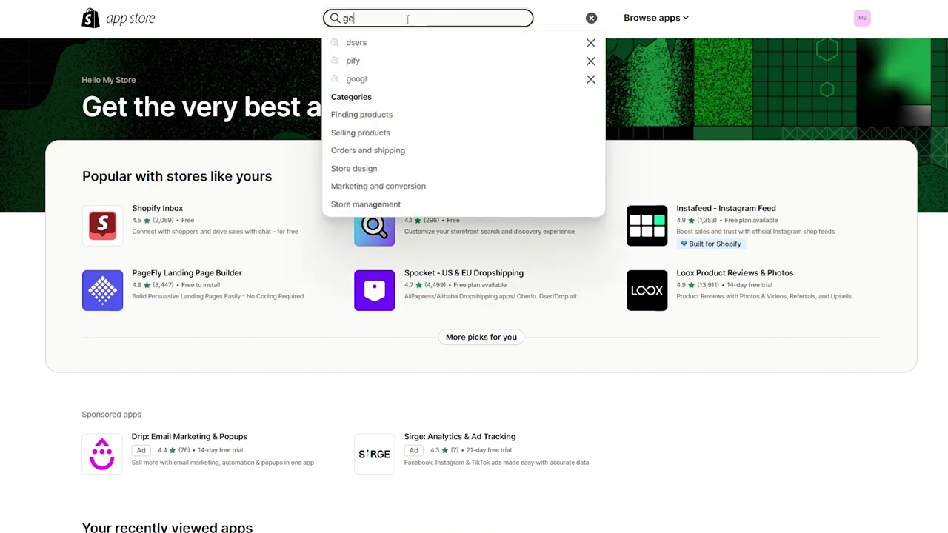
text(m)
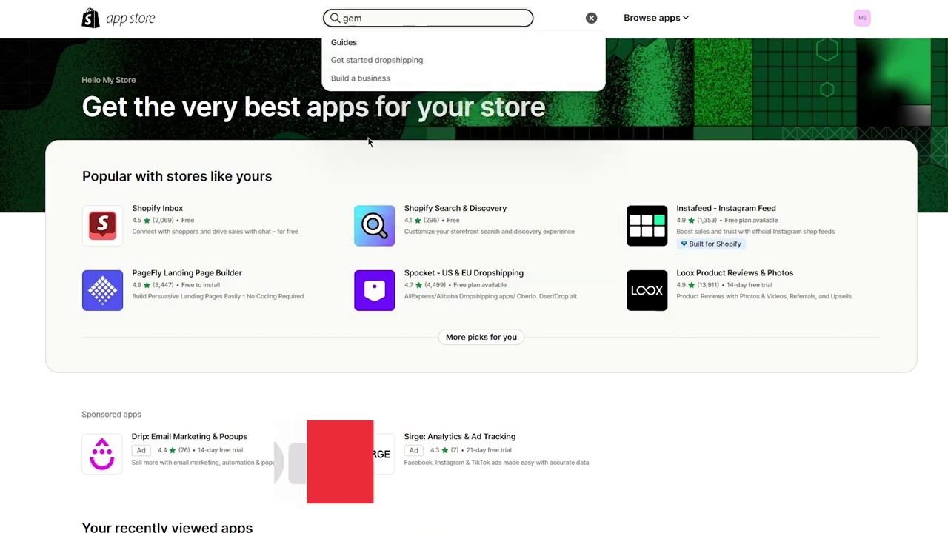
key(Return)
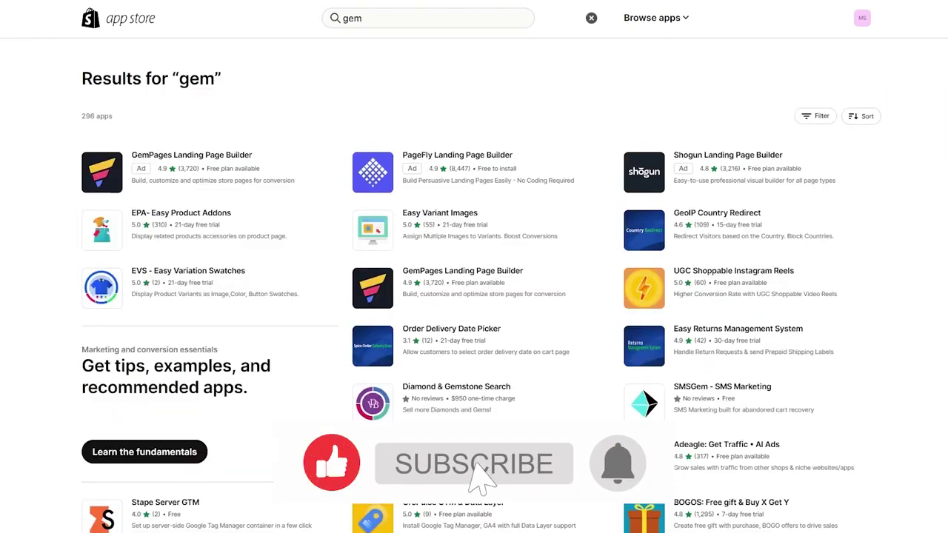
click(216, 158)
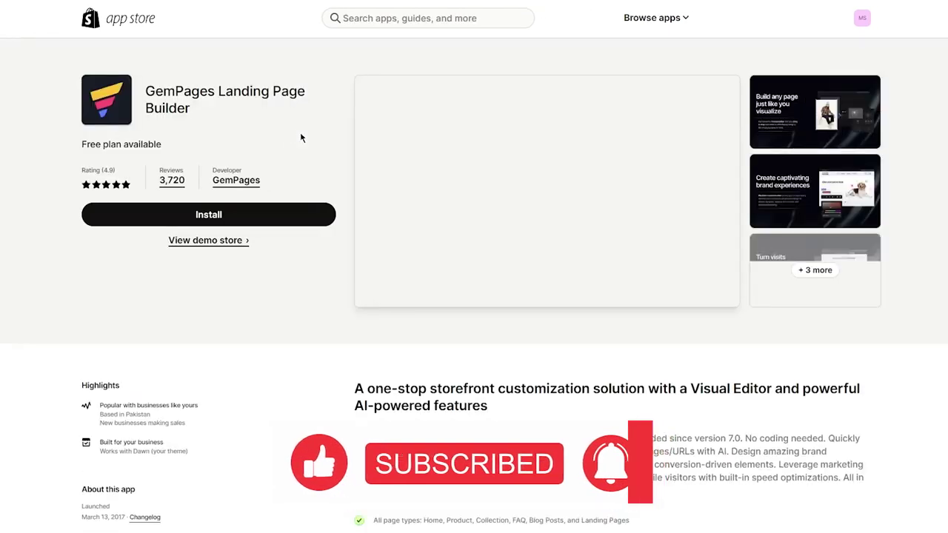
click(218, 216)
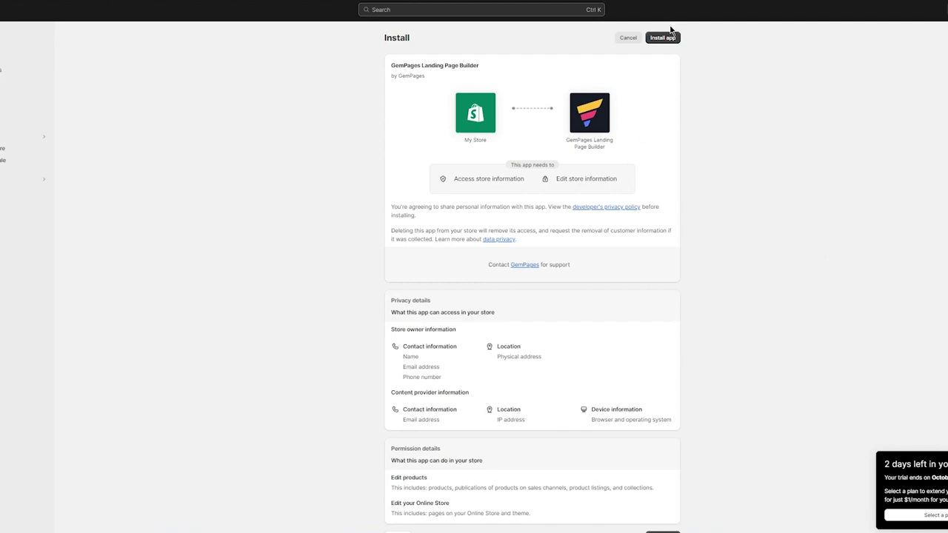
click(663, 38)
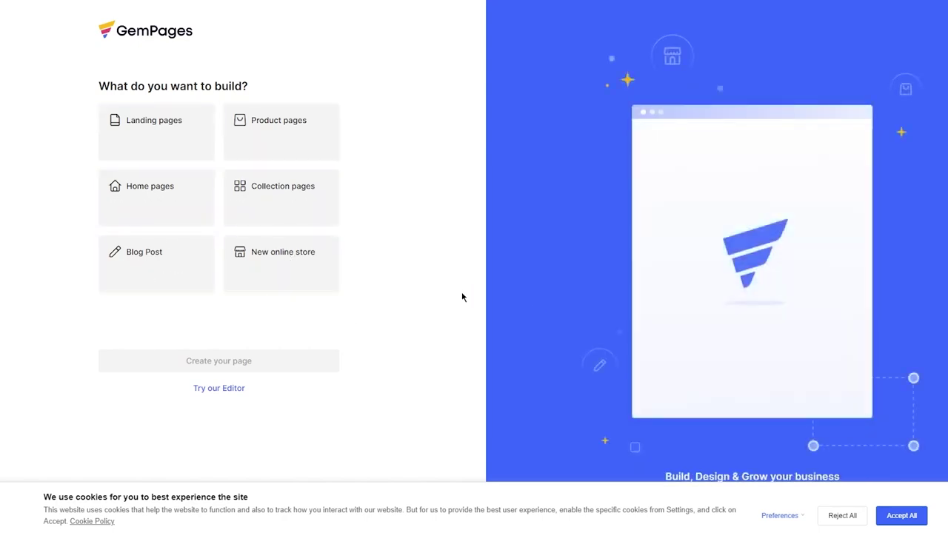
Create a new page of the type Landing pages in GemPages and dismiss the Template Library without choosing a template
click(153, 144)
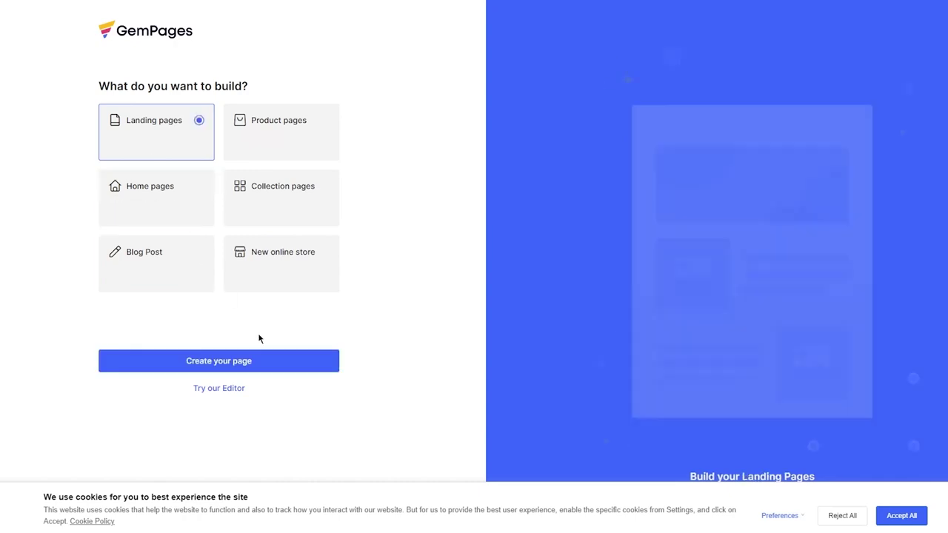
click(249, 362)
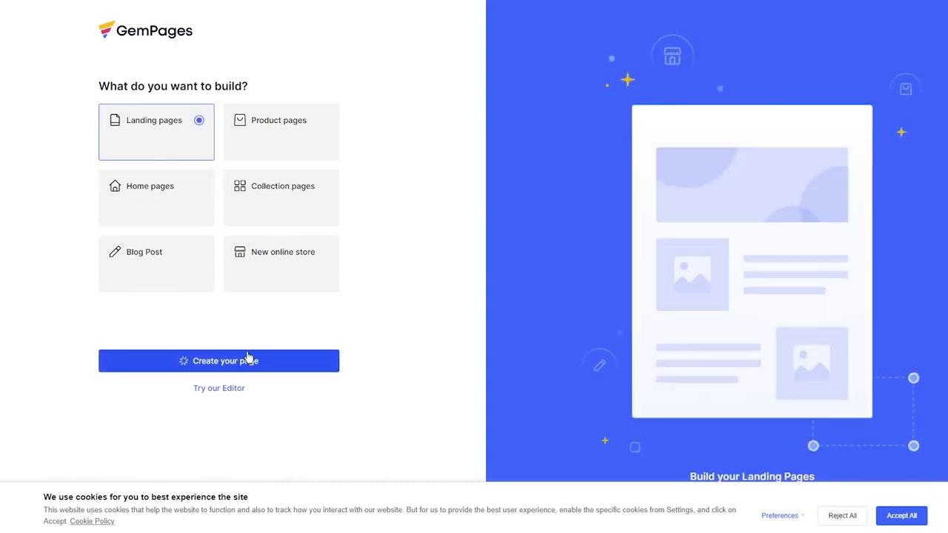
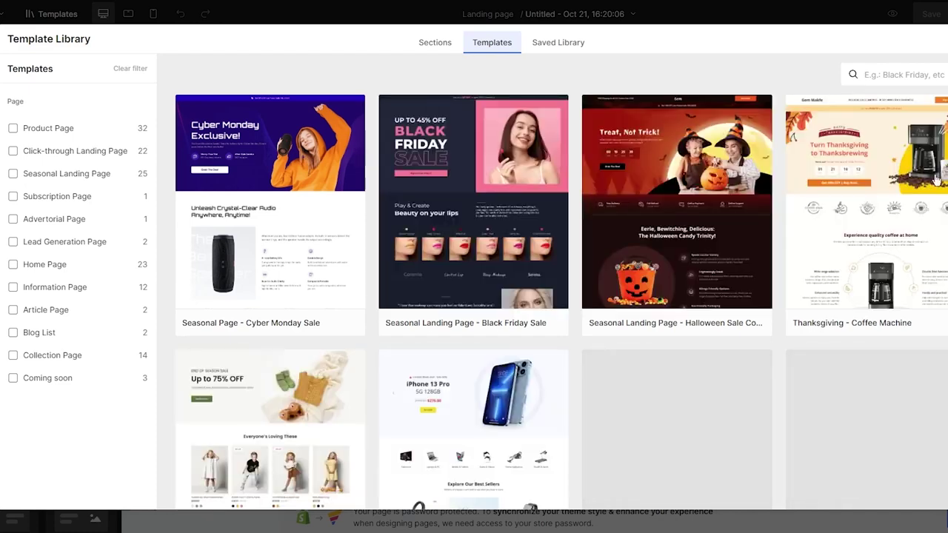
scroll(666, 253, down, 2)
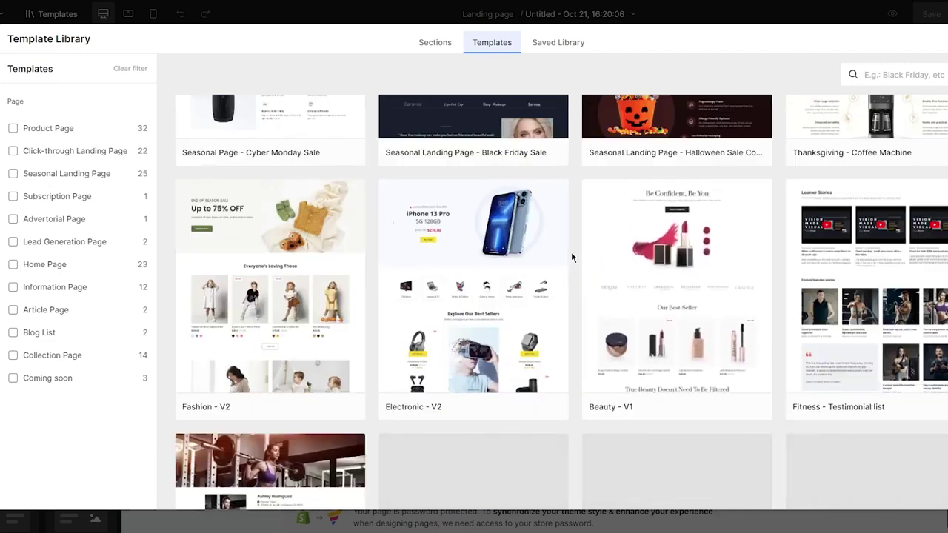
scroll(571, 254, up, 2)
mouse_move(723, 255)
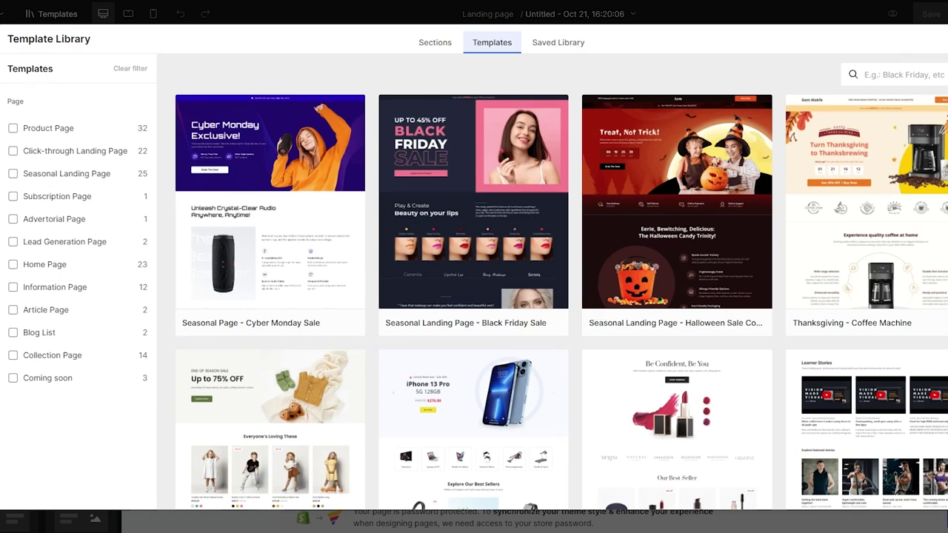
key(Escape)
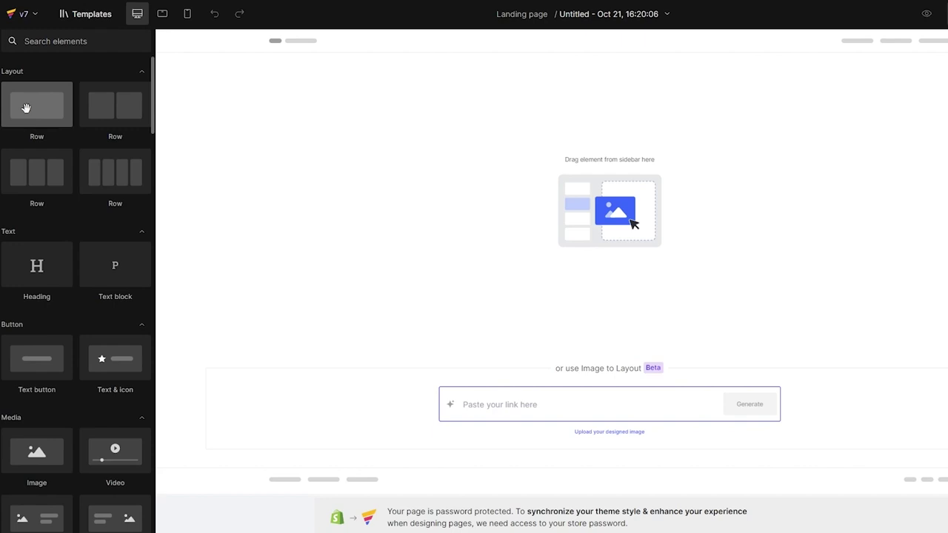
Add a single-column Row layout element at the top of the blank landing page
scroll(59, 169, down, 3)
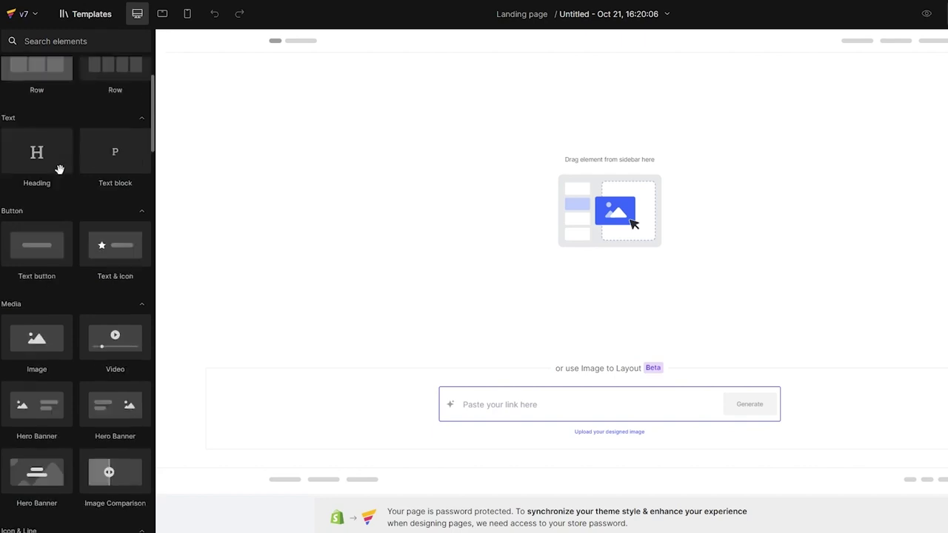
scroll(59, 171, down, 1)
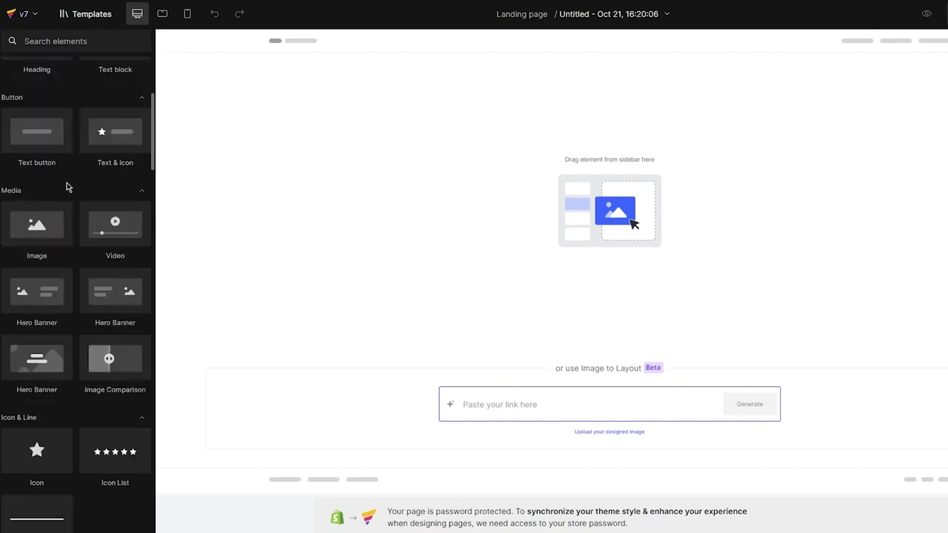
scroll(67, 185, down, 7)
scroll(68, 188, up, 10)
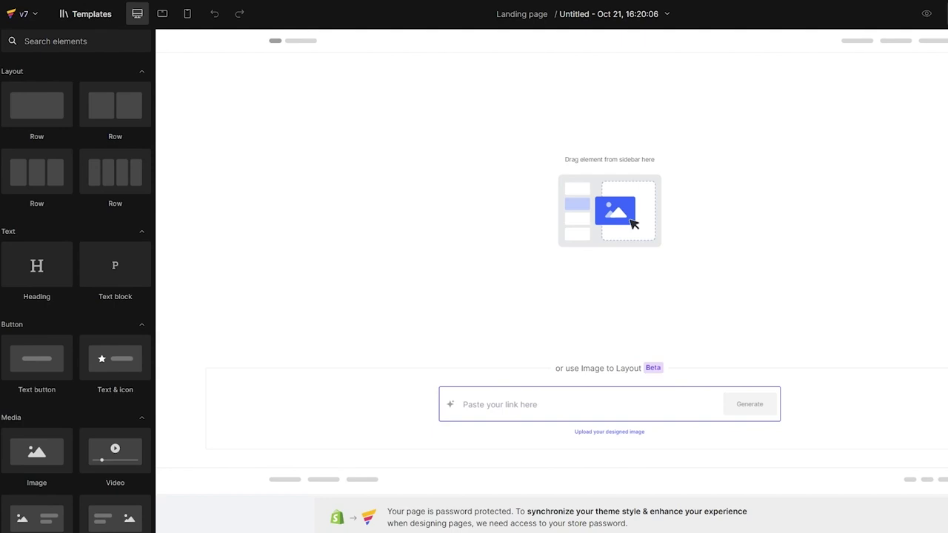
drag(31, 93, 375, 76)
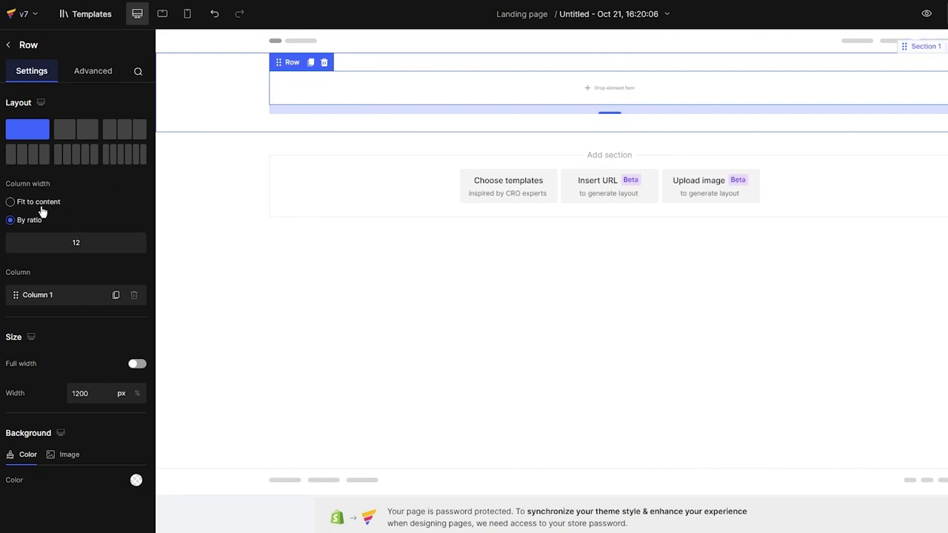
Look through the available page elements, and open the Template Library to browse its ready-made sections
click(9, 46)
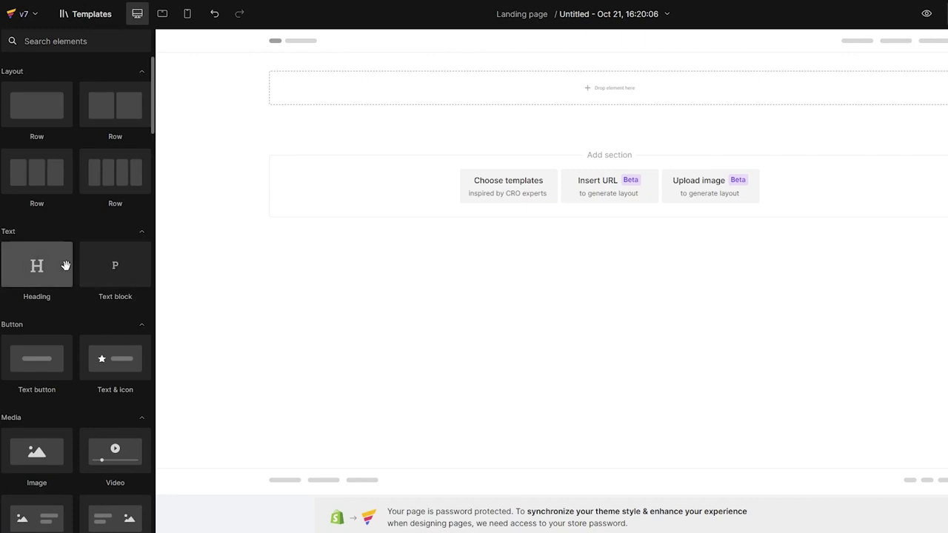
scroll(106, 328, down, 1)
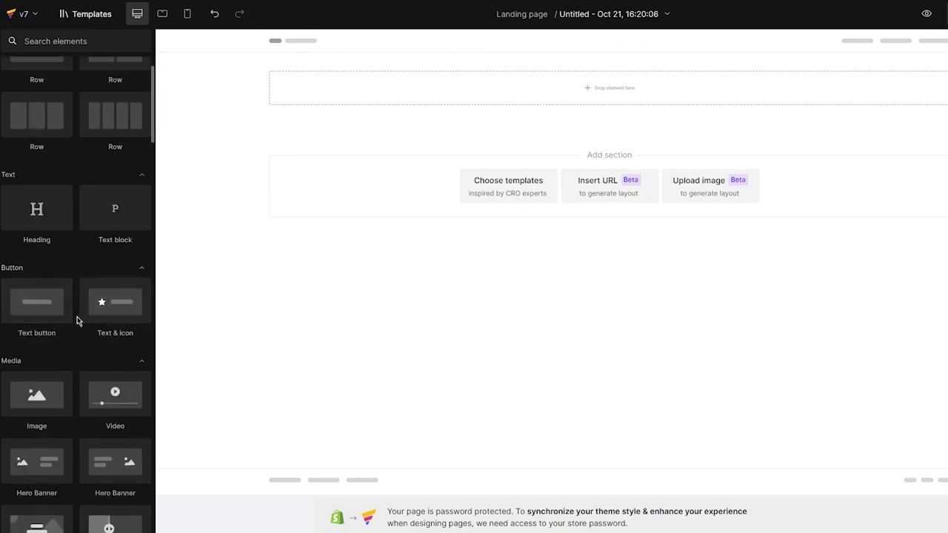
scroll(77, 318, up, 1)
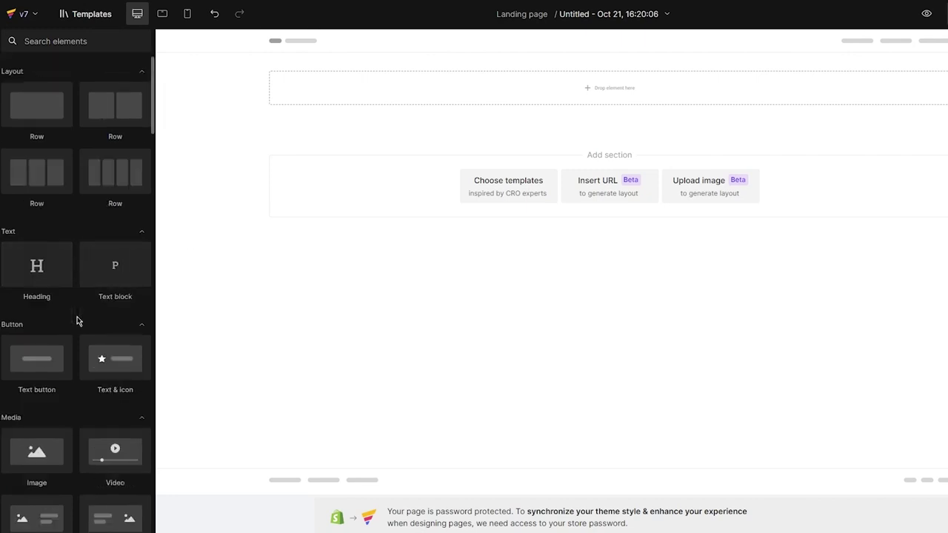
click(100, 22)
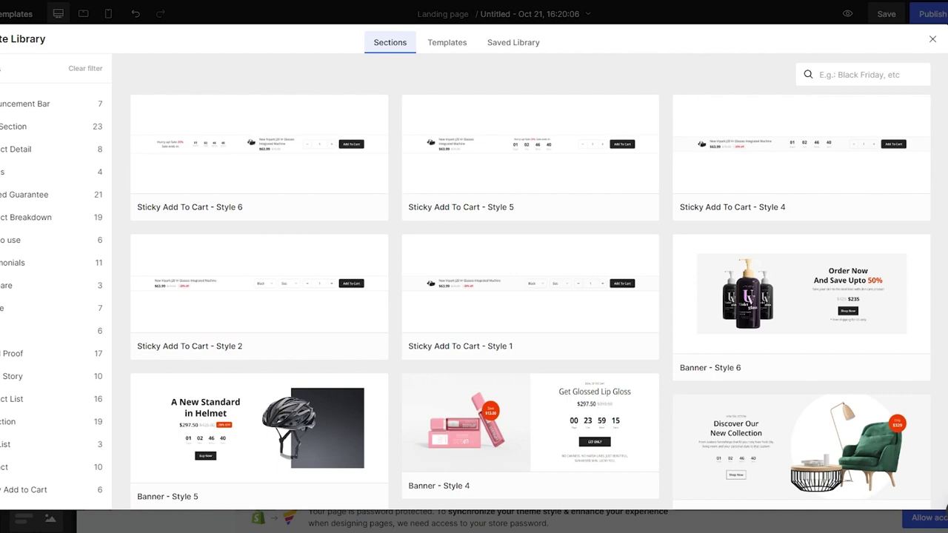
mouse_move(601, 170)
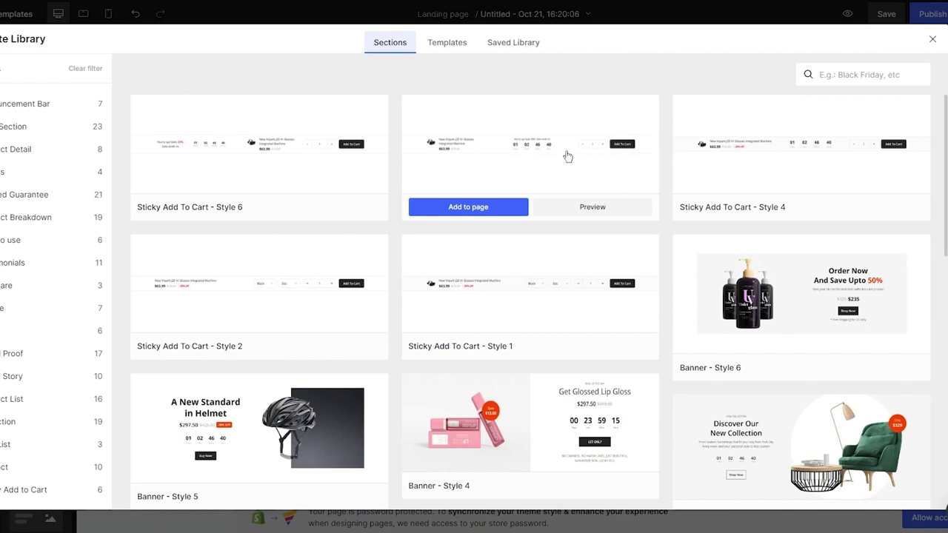
scroll(613, 274, down, 2)
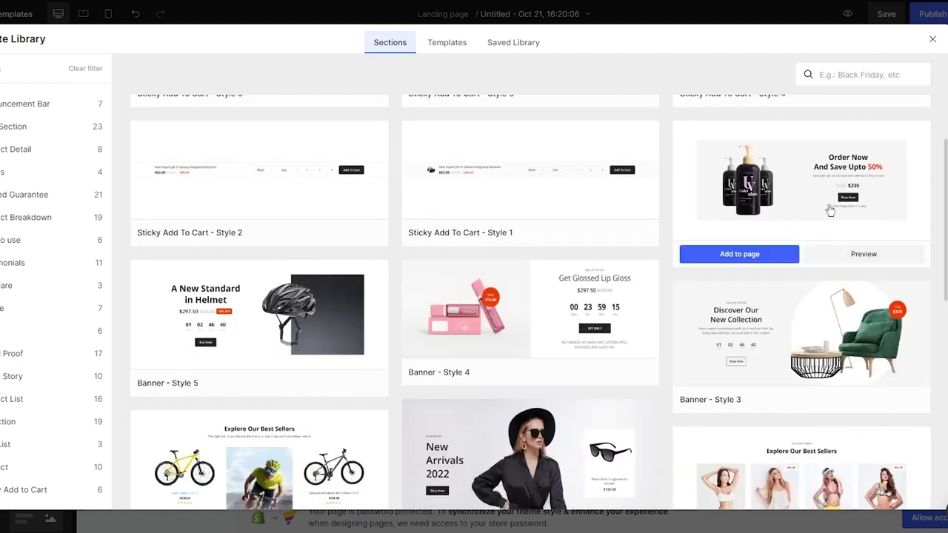
mouse_move(531, 189)
scroll(480, 189, up, 2)
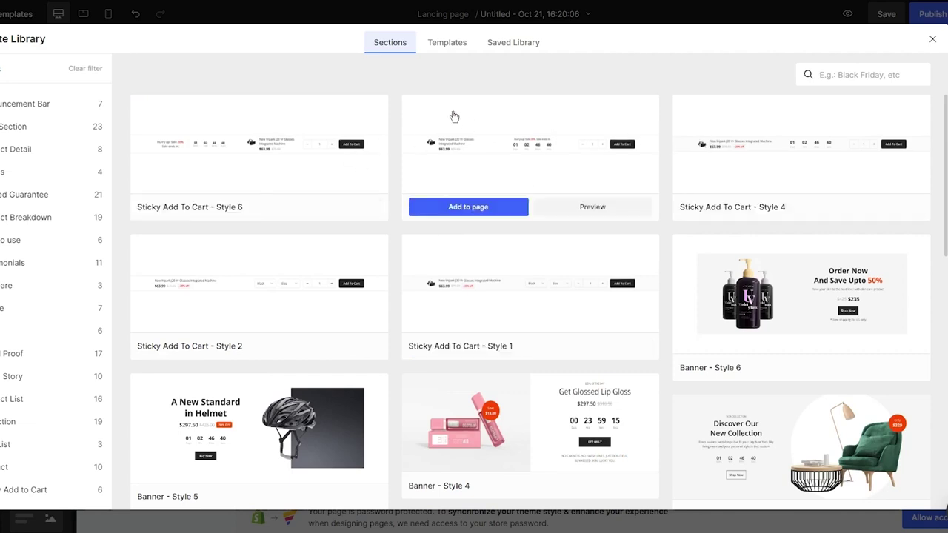
Search the Template Library's sections for "header", and clear the search
click(846, 74)
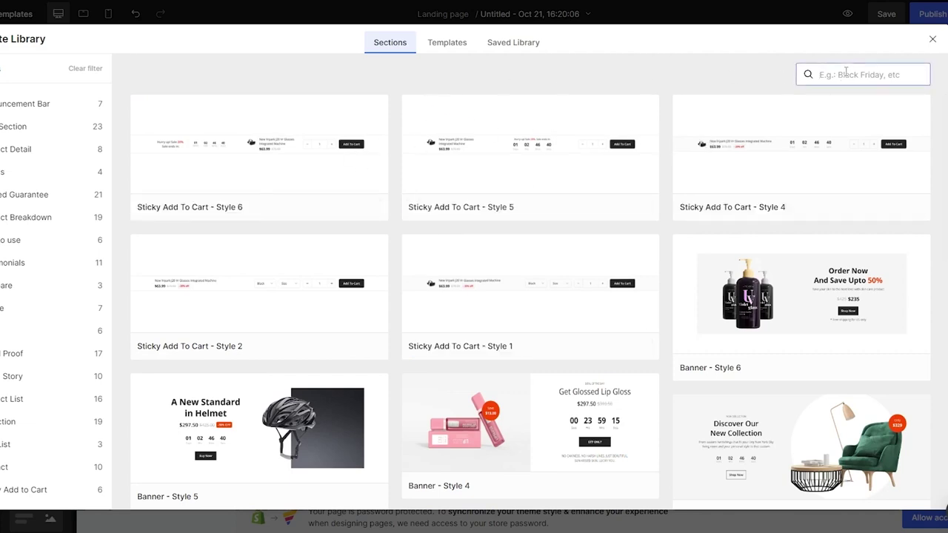
text(header)
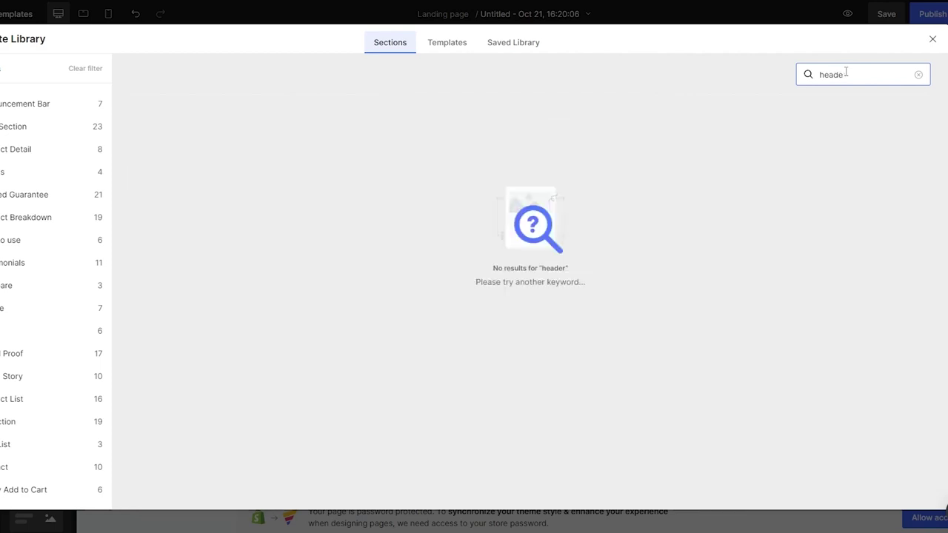
key(BackSpace)
key(BackSpace)
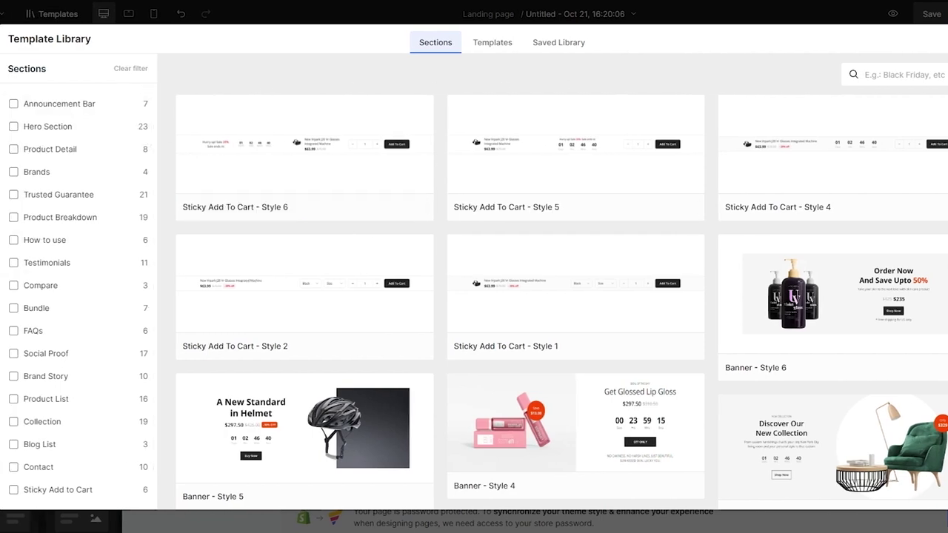
Add the page template "Seasonal Landing Page - Halloween Sale Countdown" to the landing page, keeping all existing sections
click(492, 42)
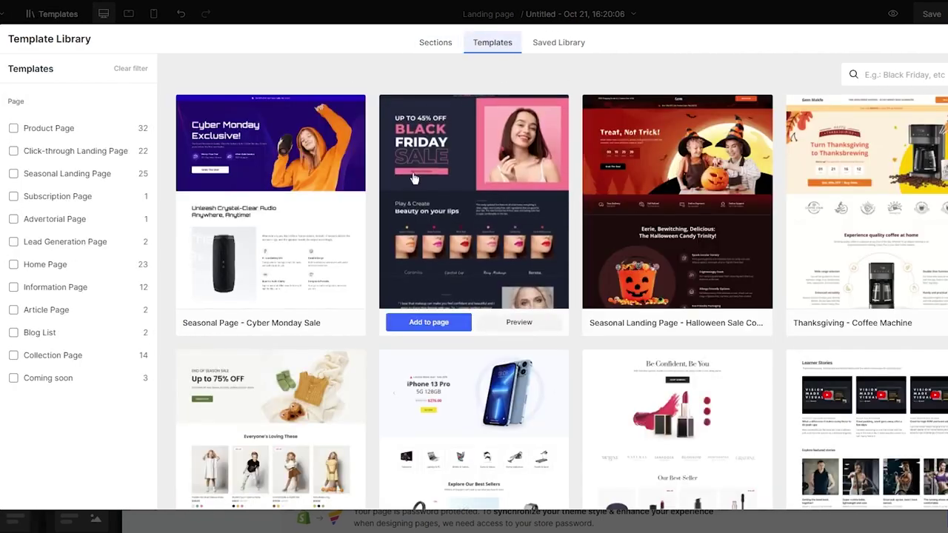
click(672, 187)
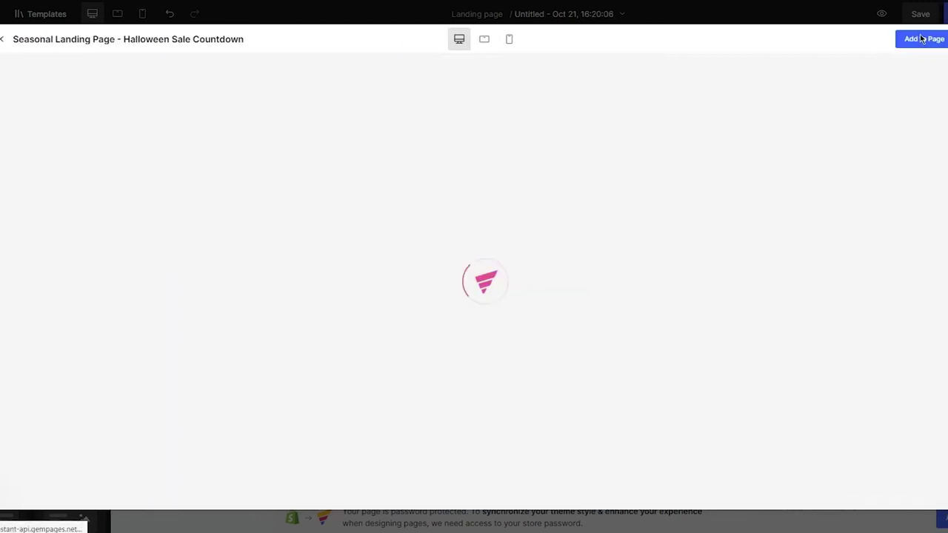
click(879, 41)
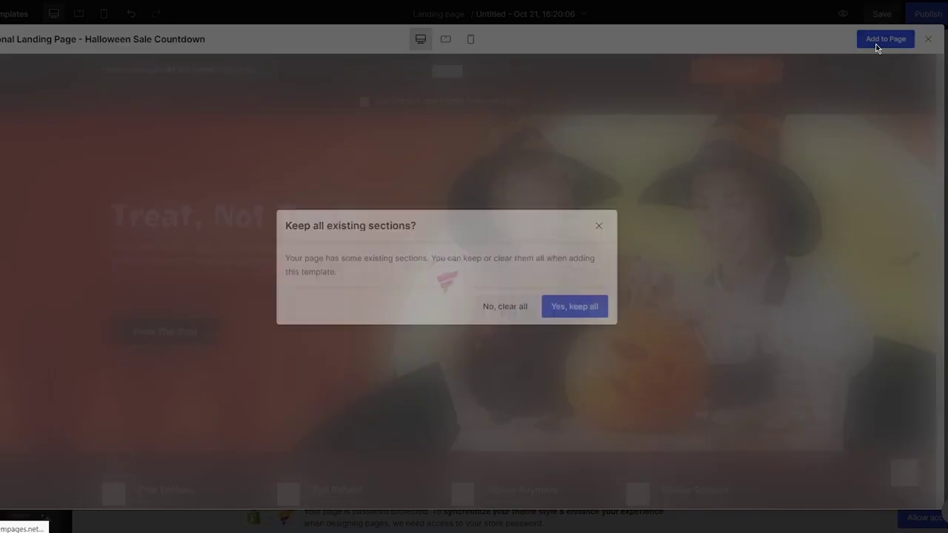
click(585, 306)
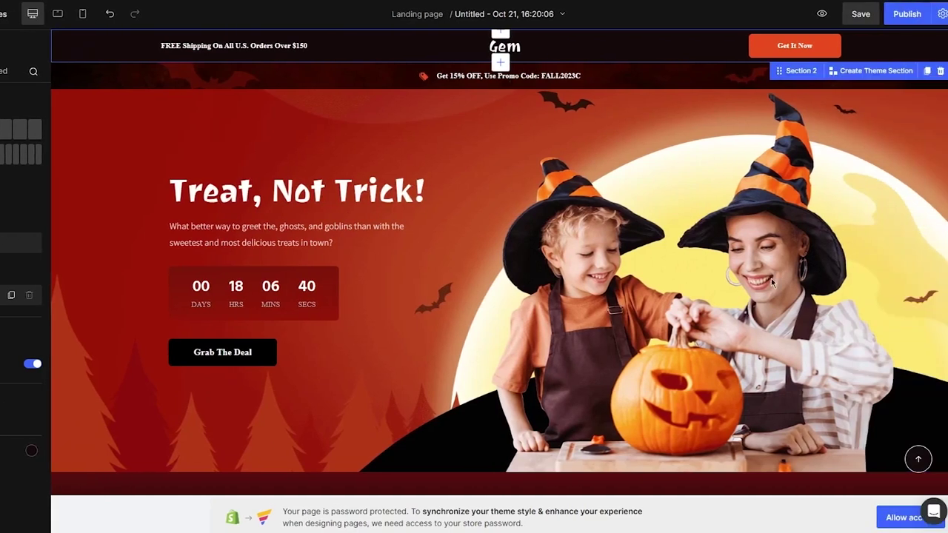
scroll(431, 168, up, 2)
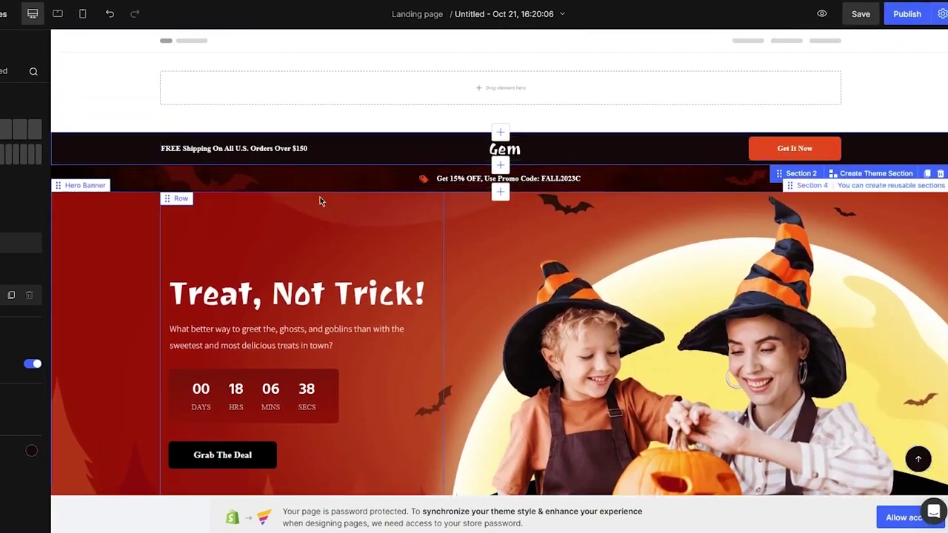
Publish the landing page with the Halloween template
click(905, 22)
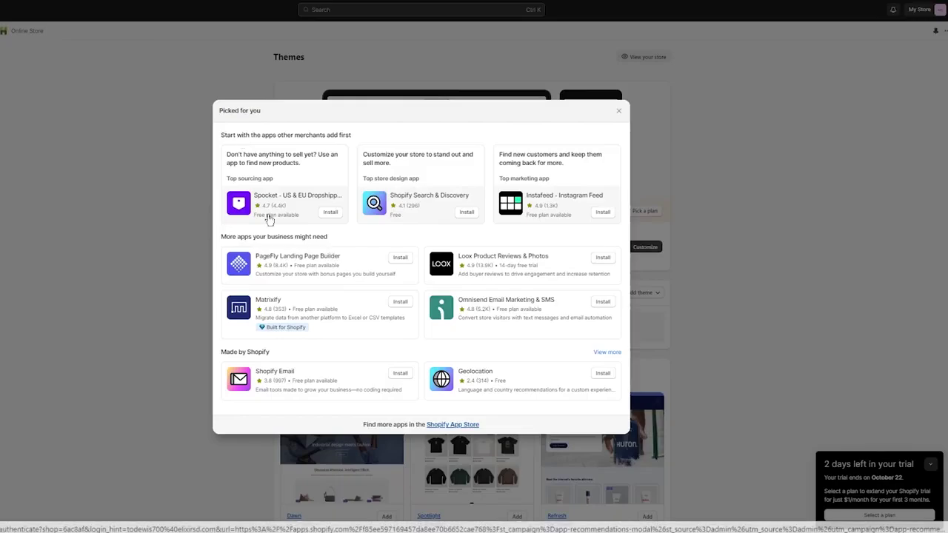
click(36, 223)
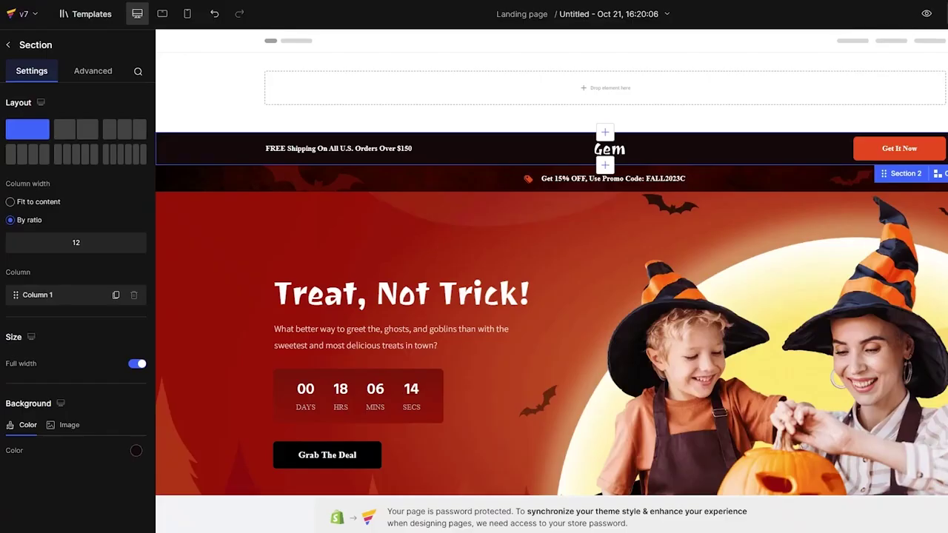
click(923, 11)
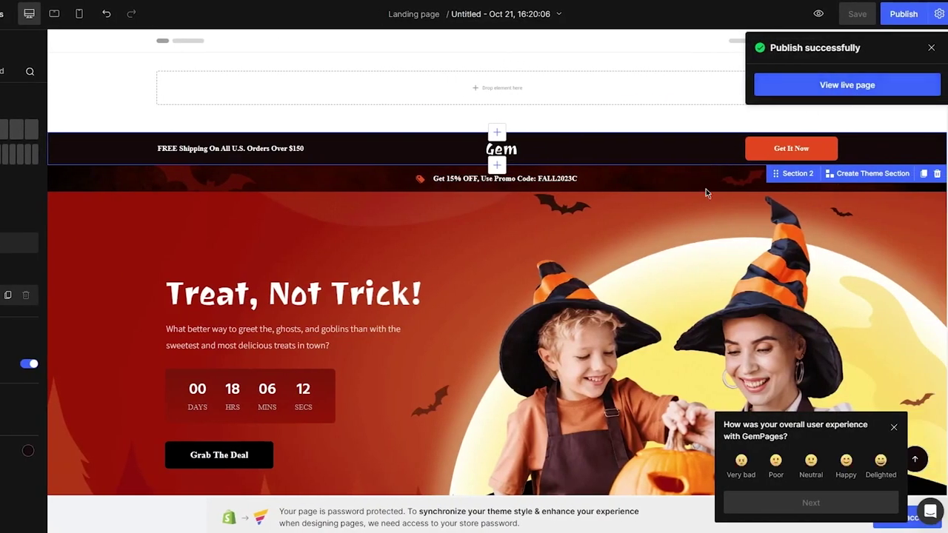